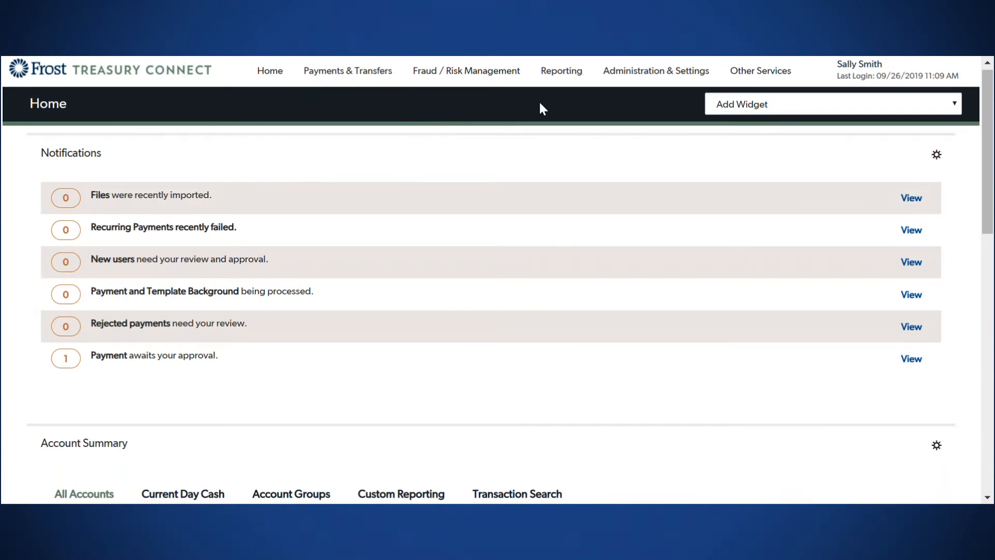
Step: Go to User Maintenance from the Administration & Settings menu to list existing users
left_click(626, 77)
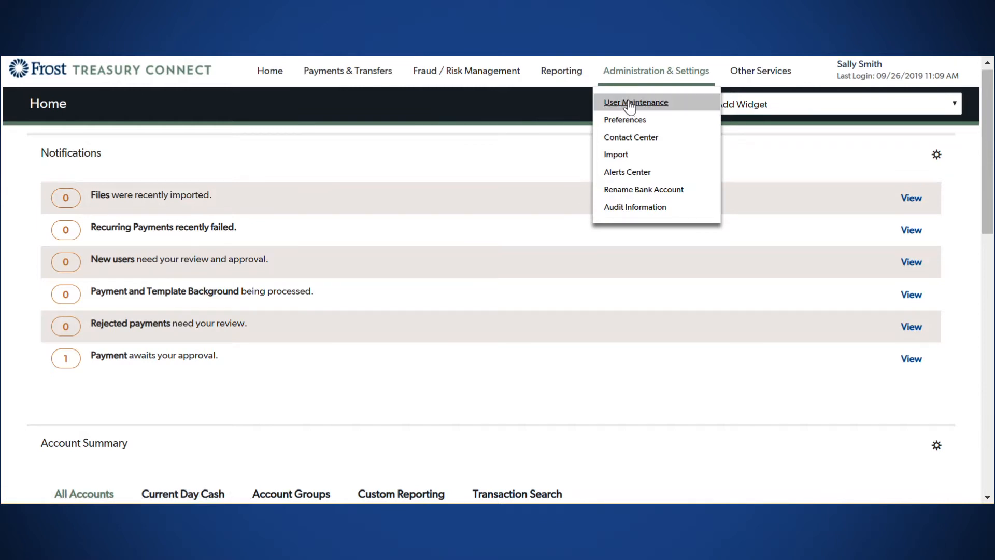
left_click(630, 104)
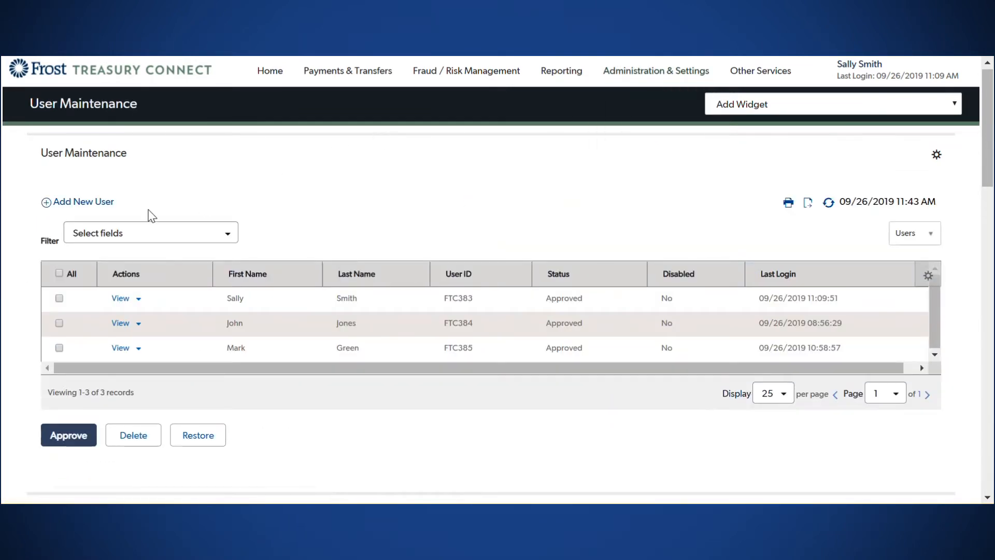
Step: Start a new user with Add New User and begin filling in the User ID field
left_click(101, 211)
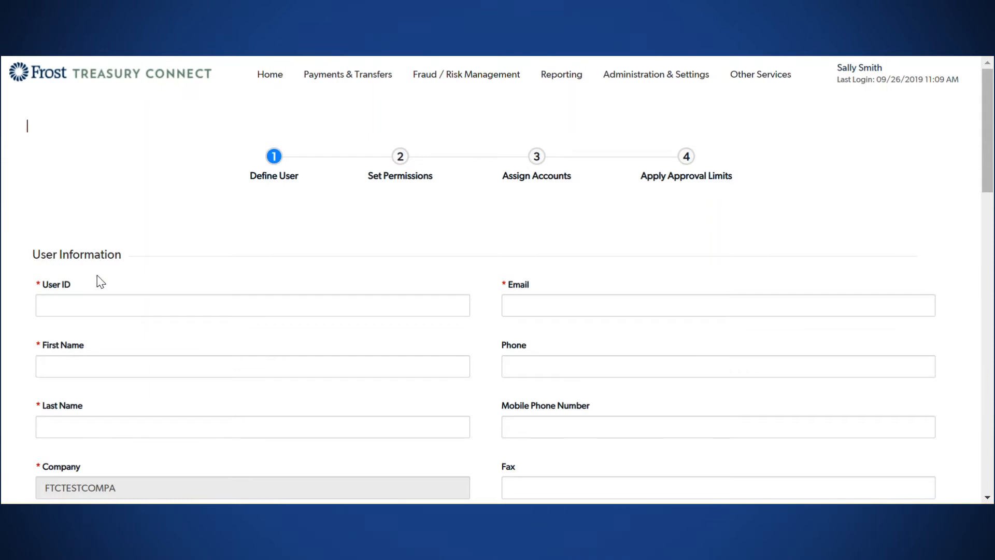
left_click(98, 302)
Step: Enter the new user's ID, first name, last name and e-mail address
type("ftc")
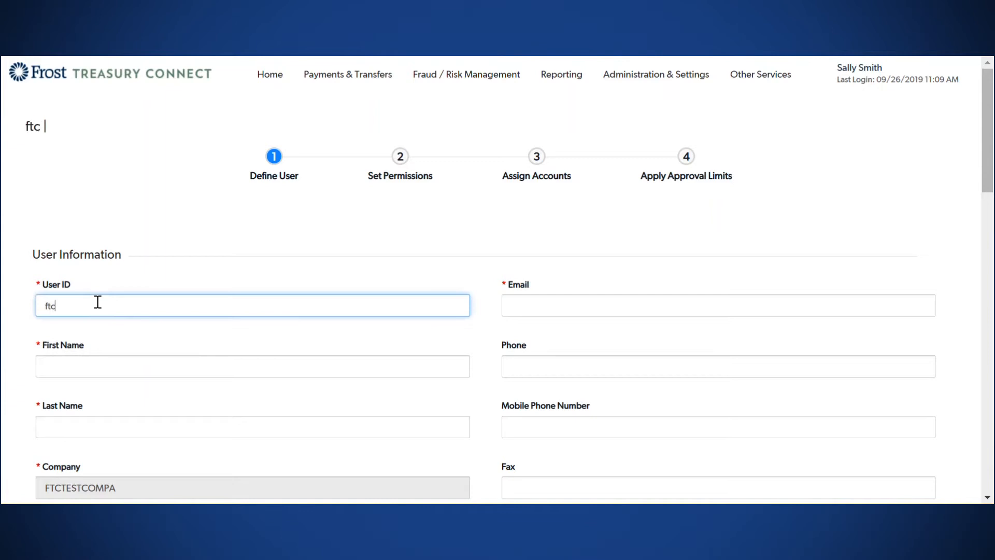
type("386")
key("Tab")
key("Tab")
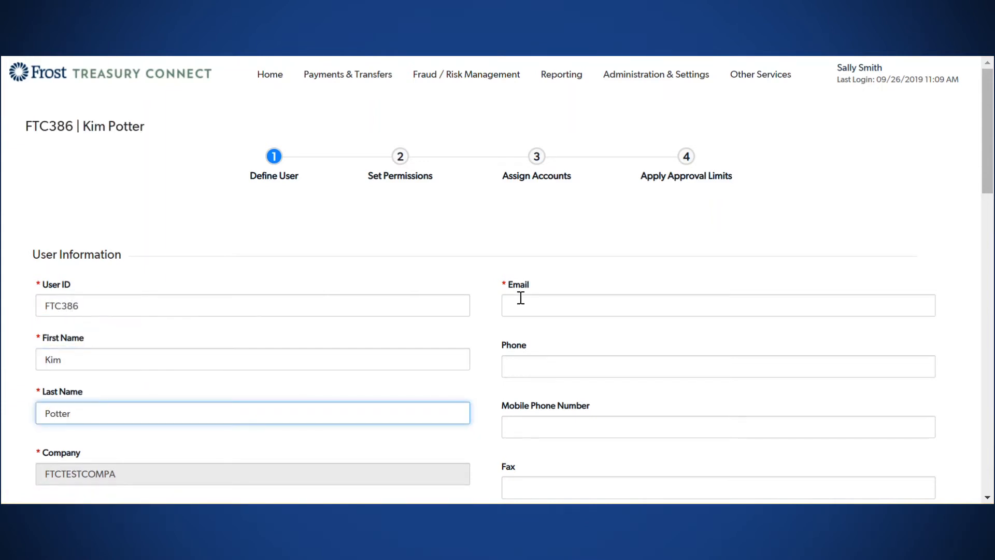
left_click(520, 301)
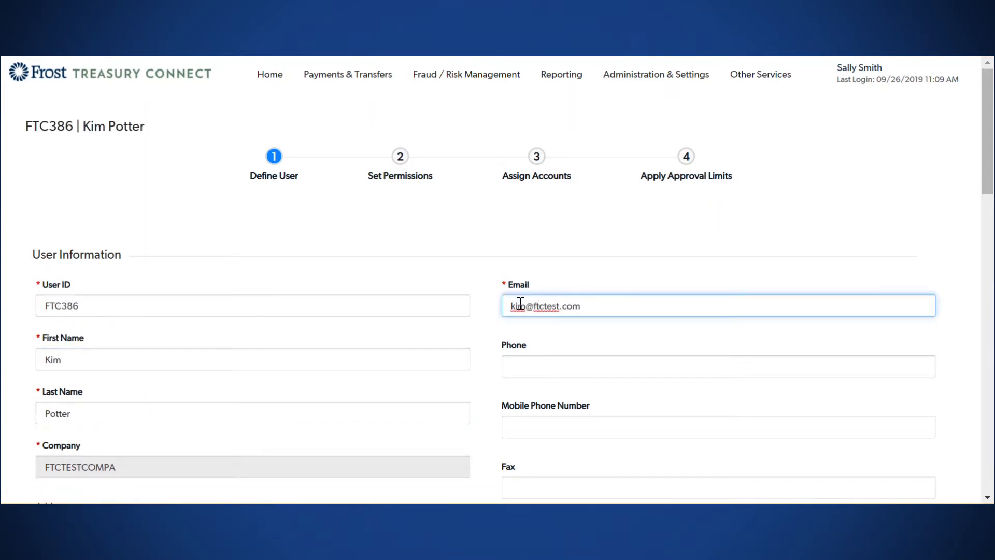
Step: Set the new user's password and repeat it in the confirmation field
scroll(497, 280, "down", 7)
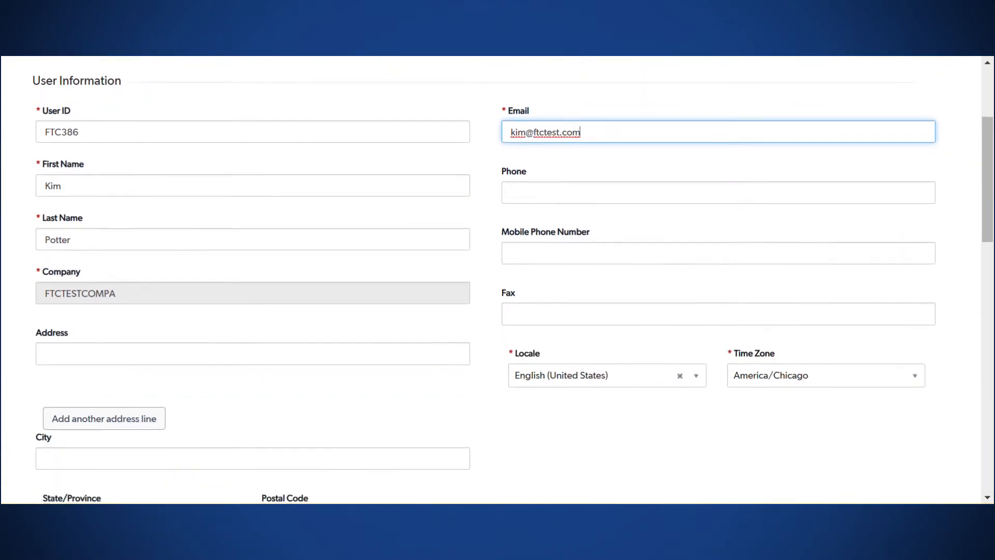
scroll(497, 280, "down", 5)
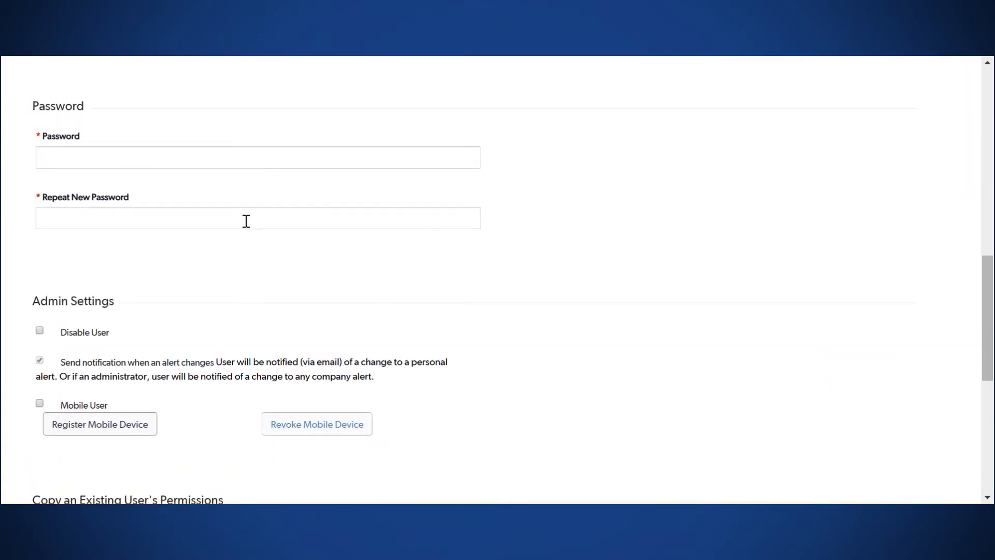
left_click(123, 157)
type("•••••••••")
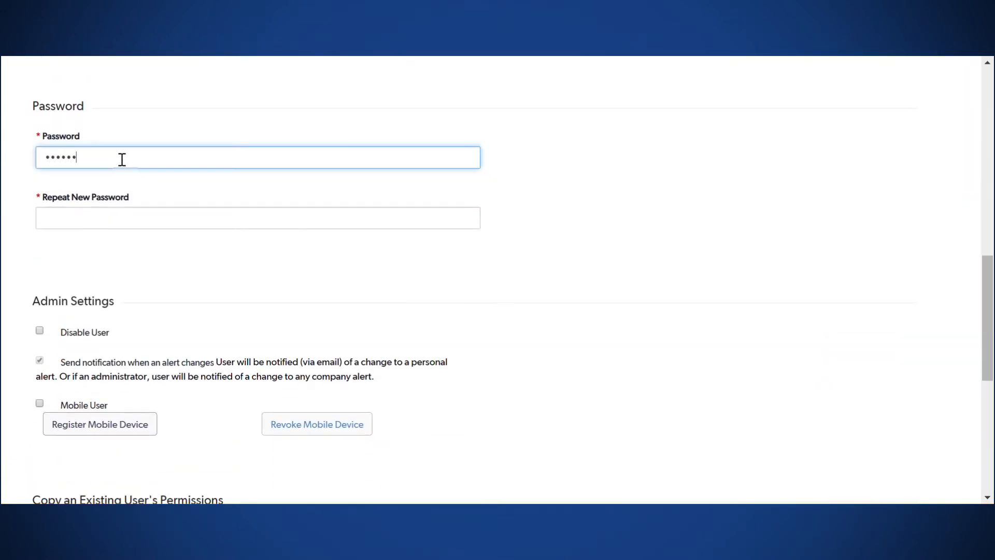
type("••")
key("Tab")
type("••••••••••••")
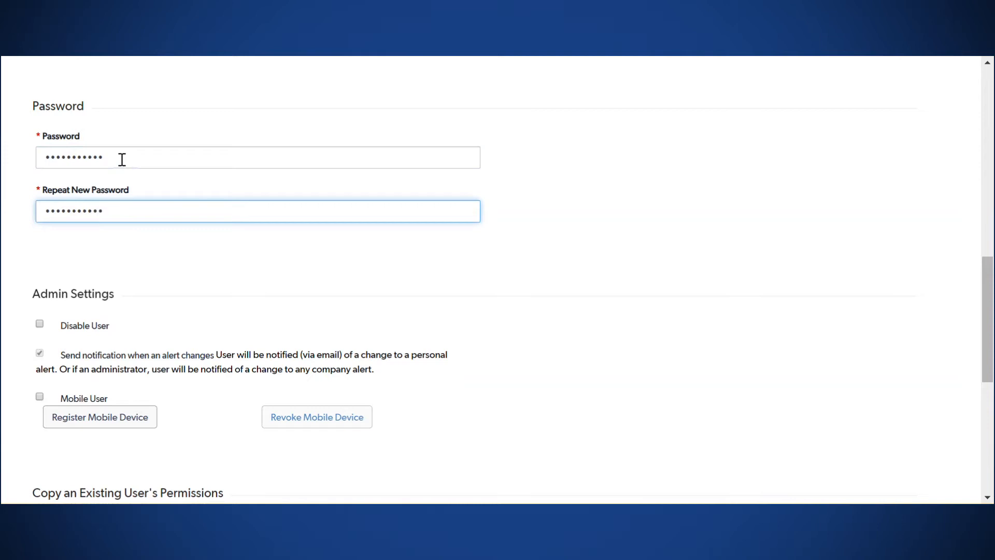
Step: Copy permissions from an existing user and continue to the Set Permissions step
scroll(122, 159, "down", 8)
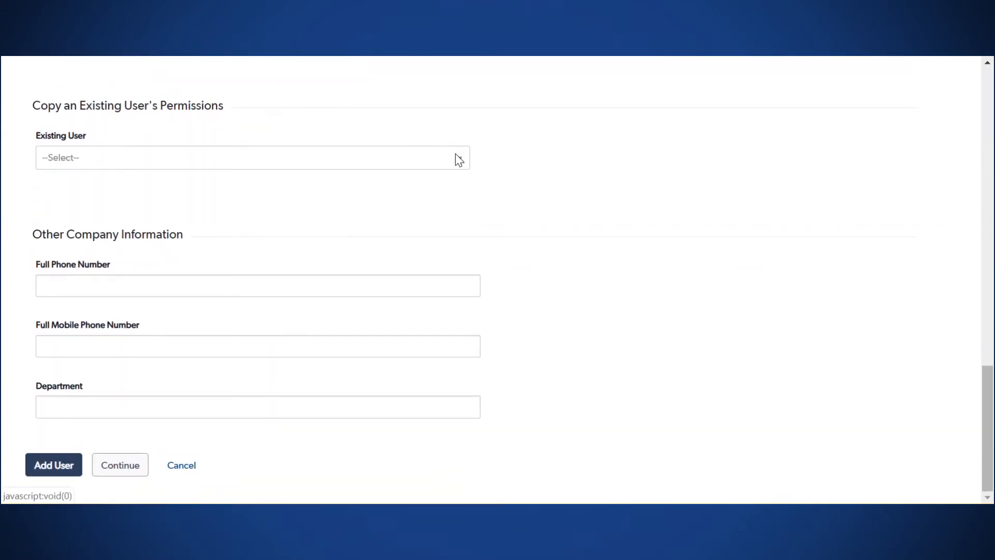
left_click(457, 162)
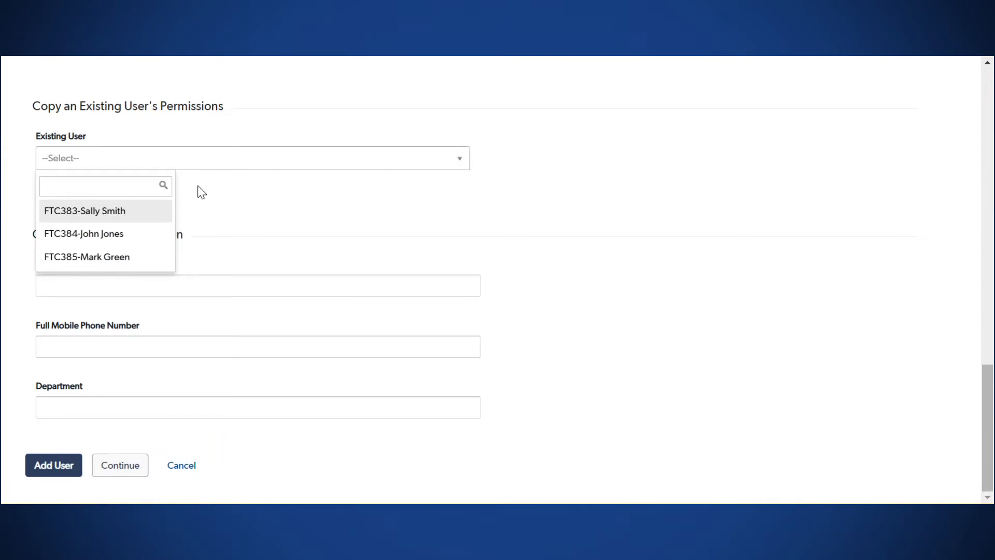
left_click(105, 211)
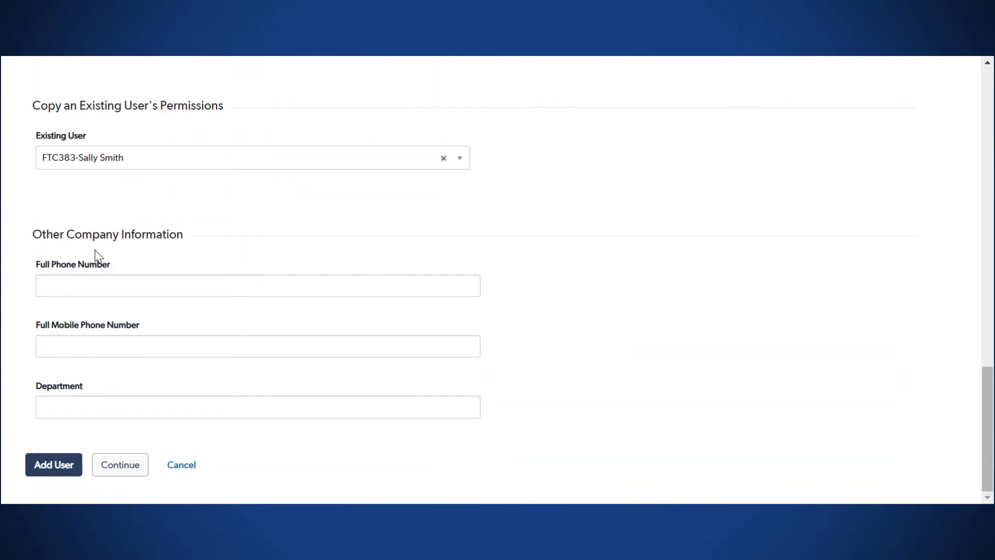
left_click(122, 465)
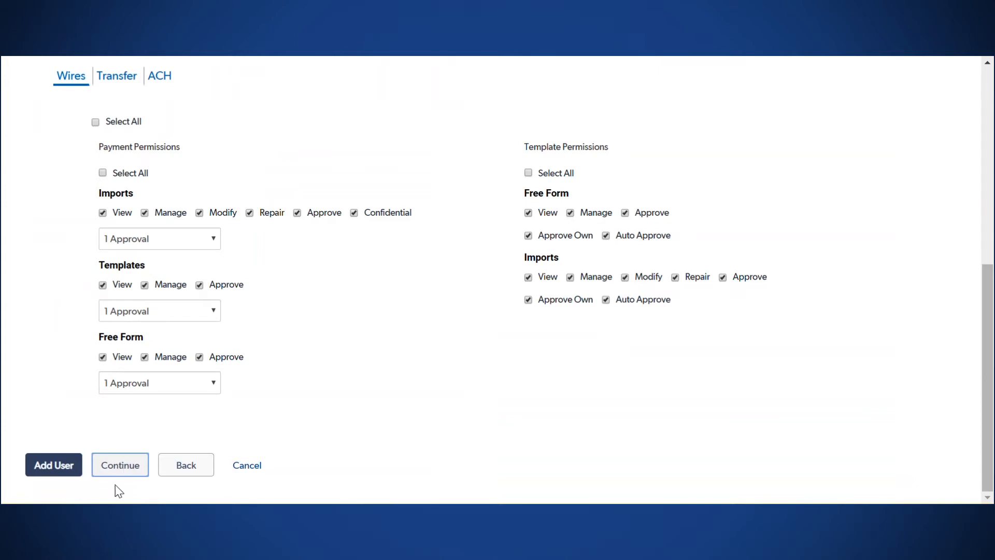
Step: Review the copied Wires, Transfer and ACH permissions, leaving 0 payment types selected
left_click(52, 465)
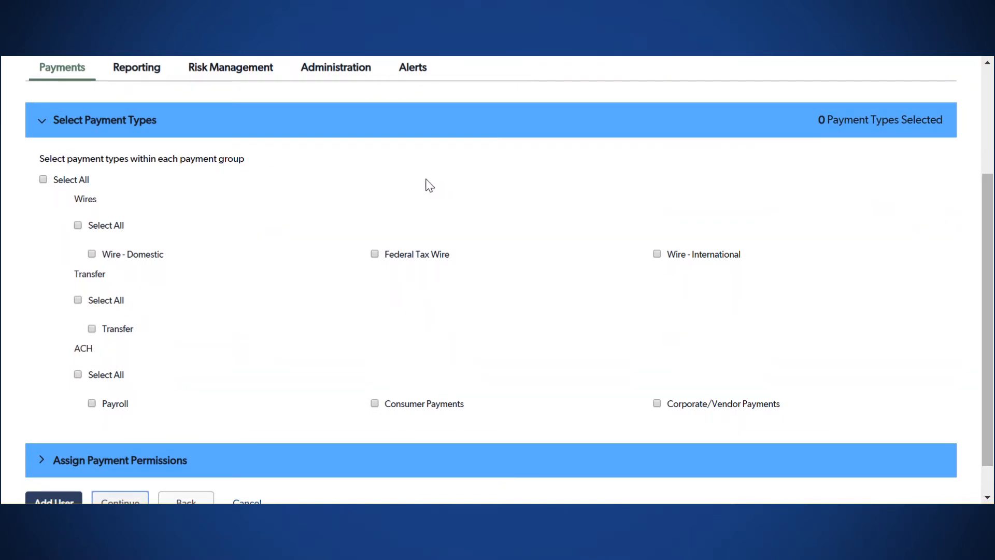
Step: Select all Wires and ACH payment types (6 total), leaving Transfer unselected
left_click(42, 178)
left_click(42, 179)
left_click(78, 225)
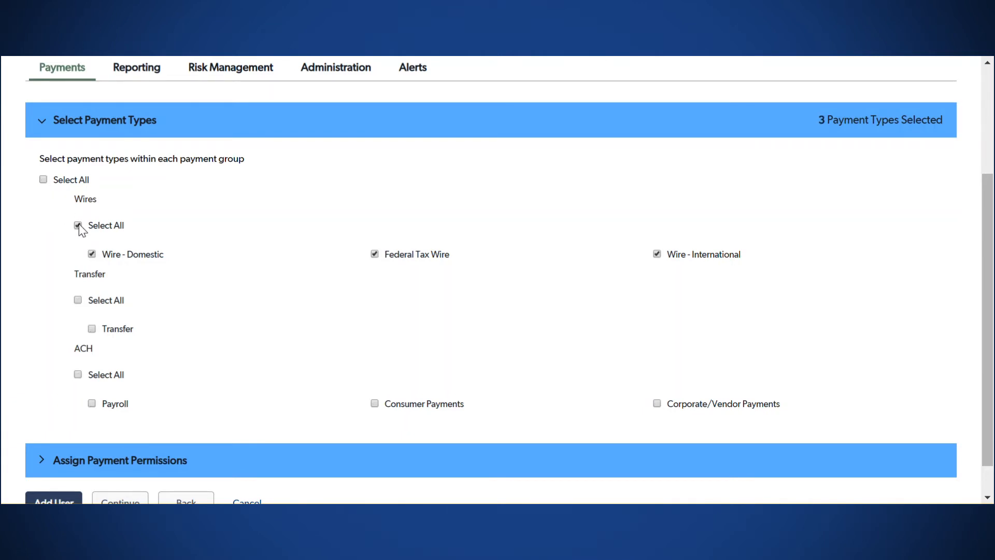
left_click(78, 374)
Step: Expand Assign Payment Permissions and confirm full Wires and ACH permissions are checked
scroll(79, 373, "down", 1)
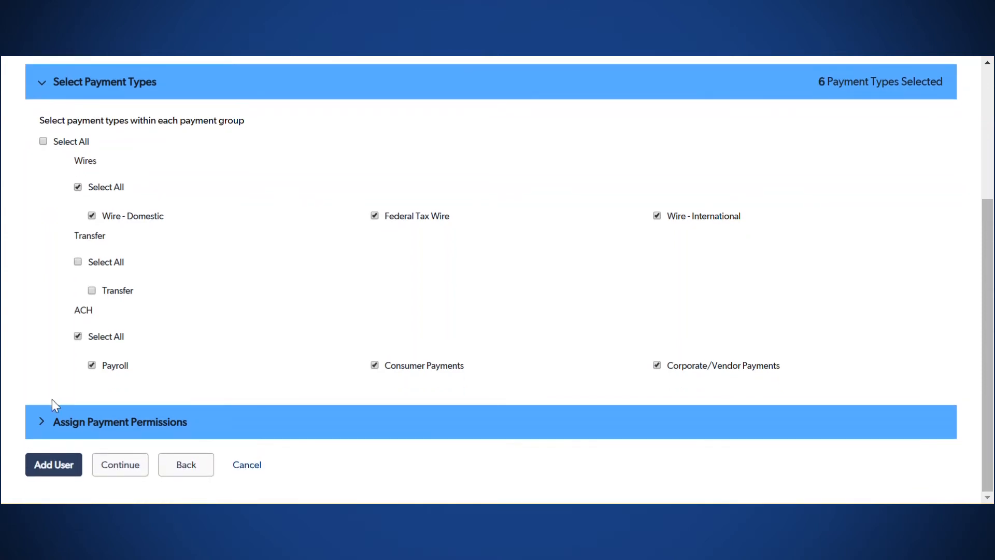
left_click(42, 419)
scroll(42, 419, "down", 3)
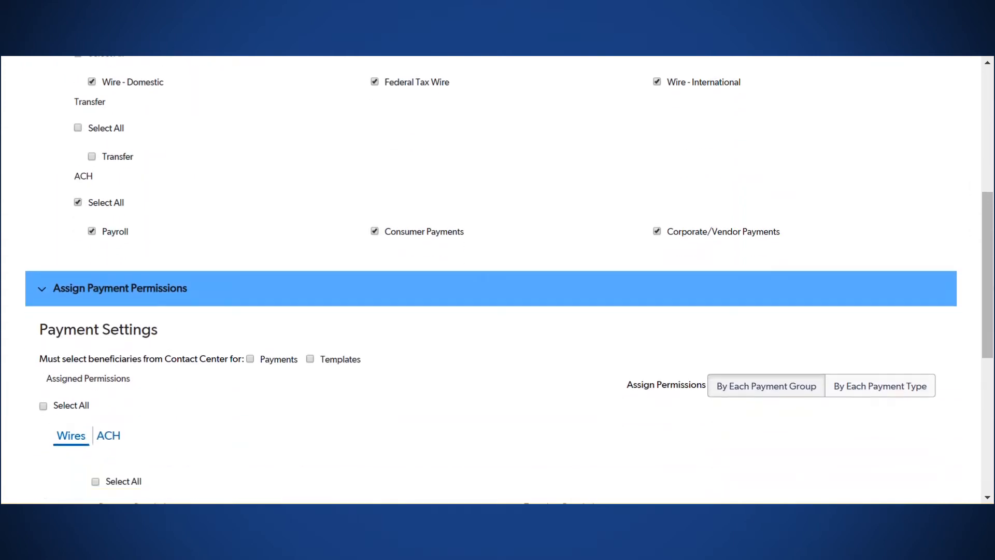
scroll(498, 280, "down", 6)
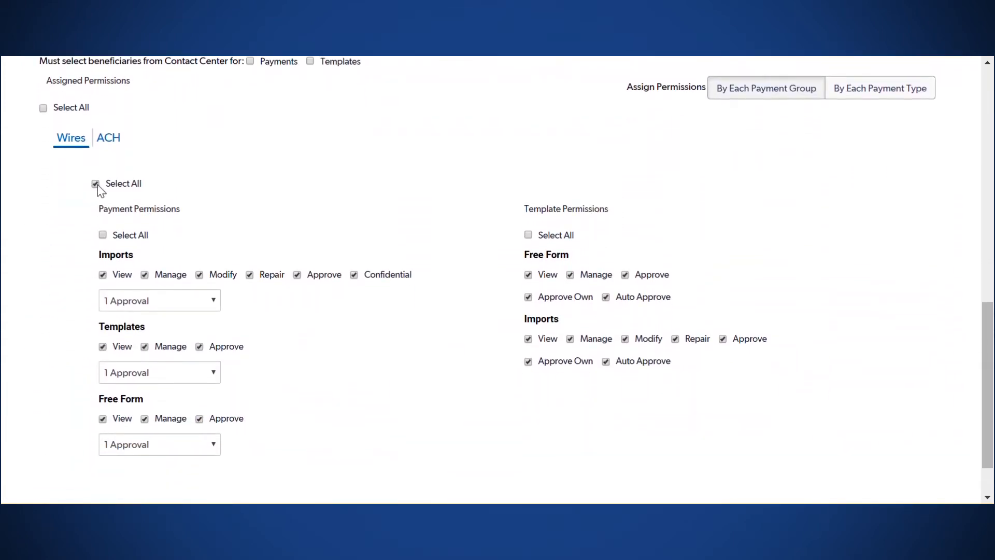
left_click(107, 138)
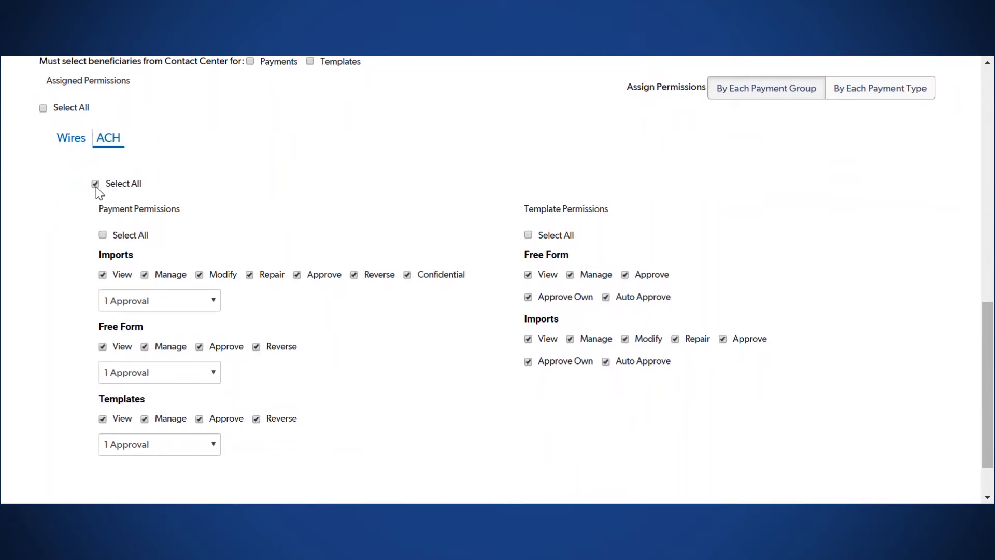
scroll(95, 186, "up", 5)
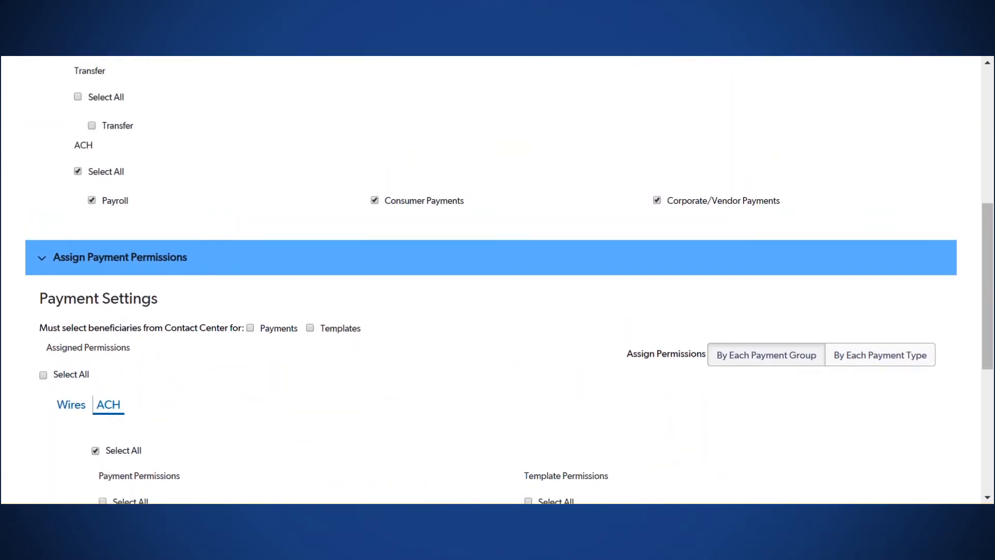
scroll(509, 279, "up", 7)
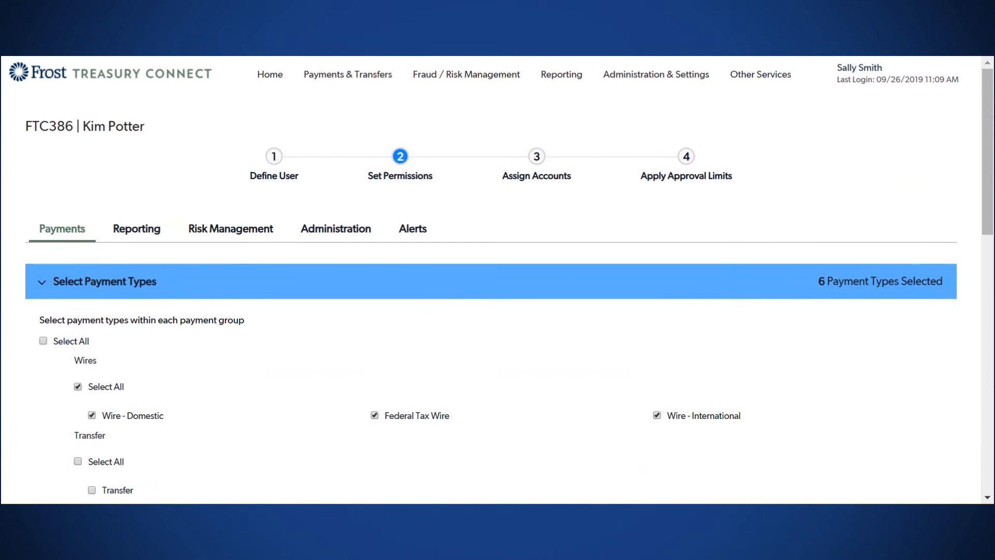
Step: Grant every Reporting permission and every Risk Management permission, including positive pay and stop payments
left_click(135, 230)
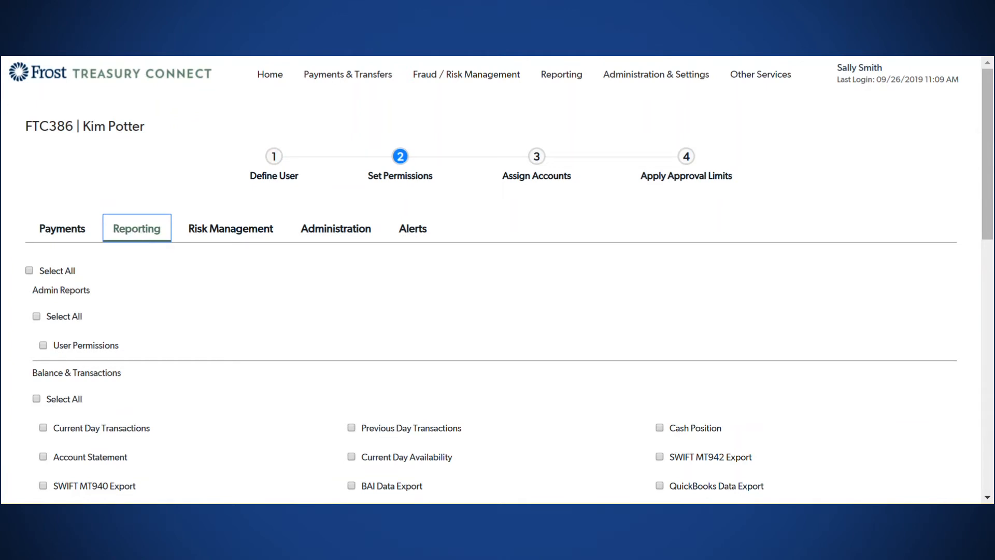
scroll(135, 236, "down", 3)
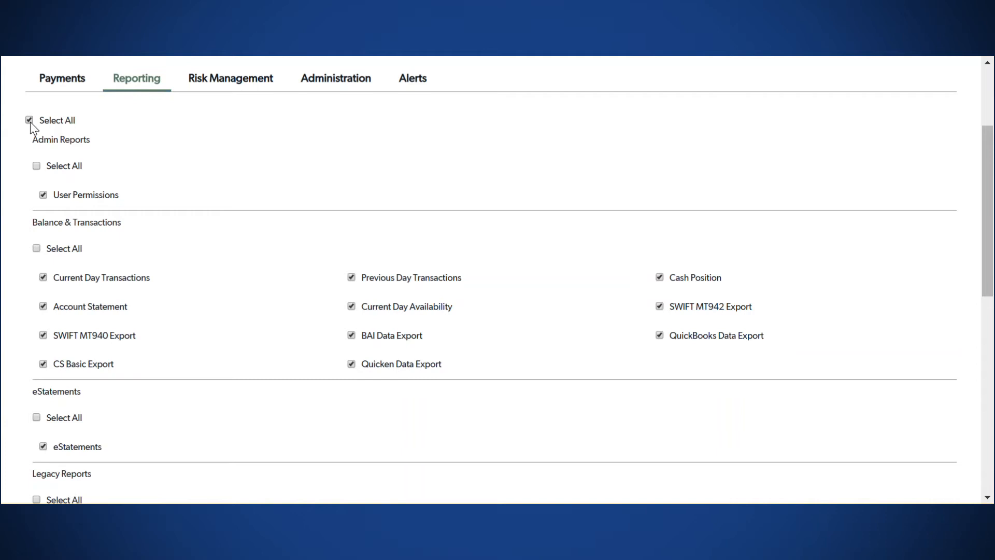
scroll(30, 122, "up", 3)
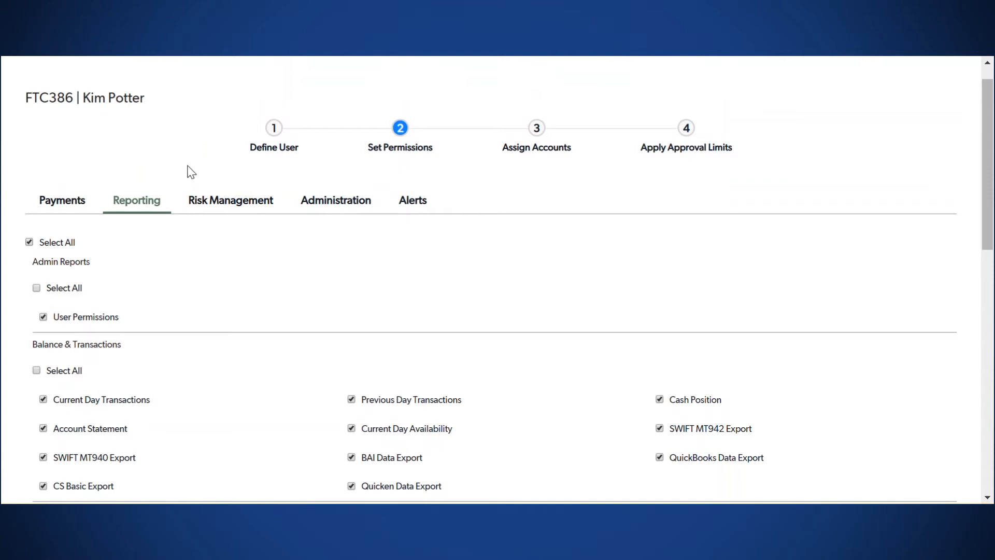
left_click(220, 203)
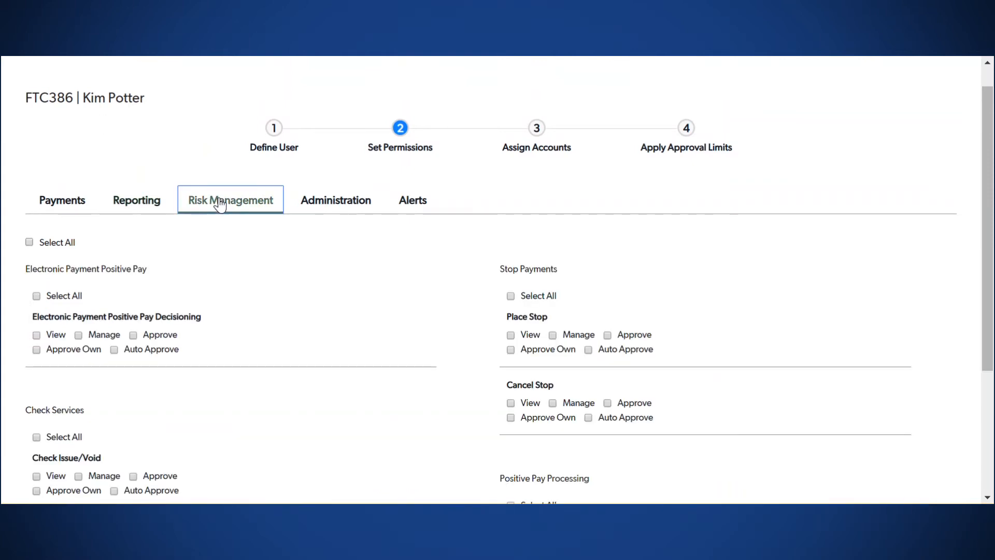
scroll(219, 203, "down", 3)
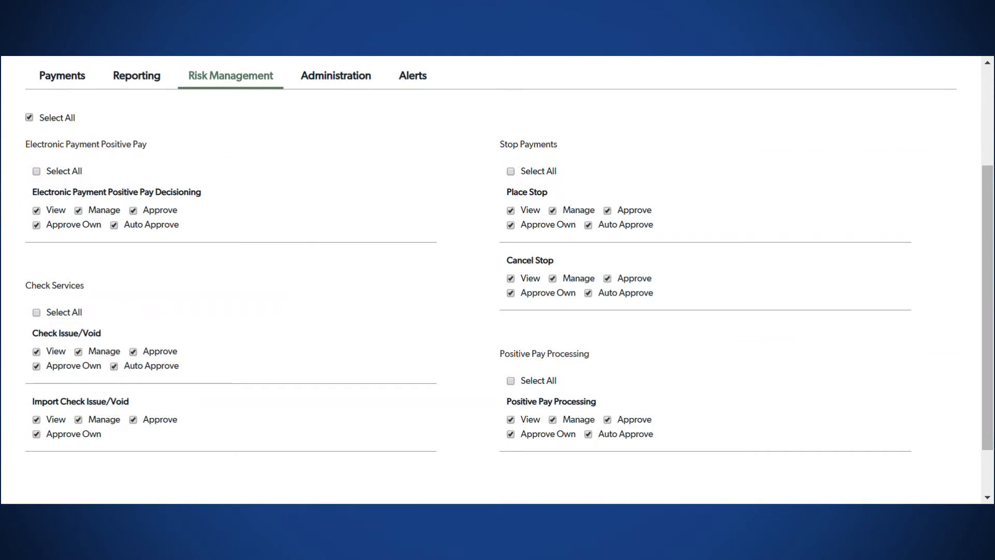
scroll(30, 118, "up", 1)
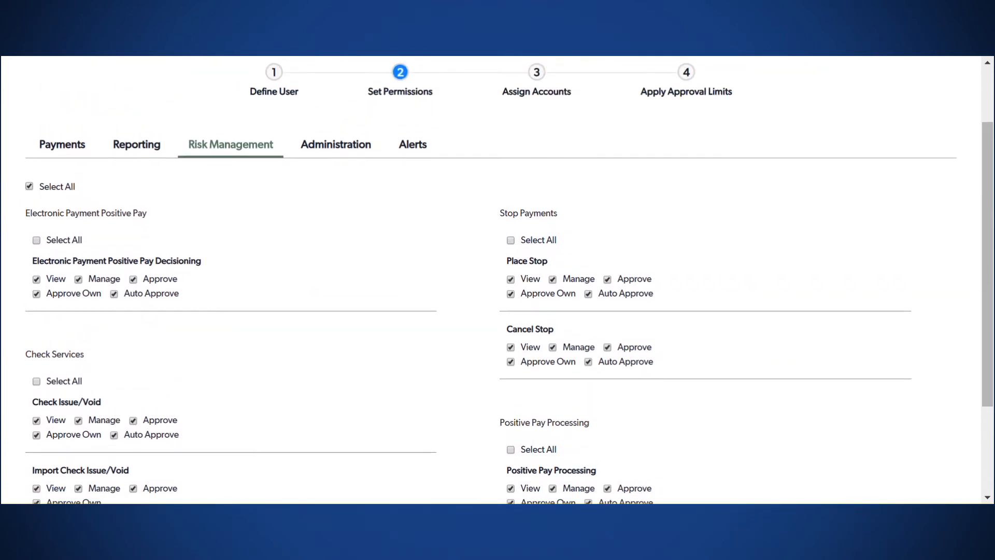
Step: Grant all Administration permissions, covering audit, bank account, import, recipient and user administration
left_click(317, 153)
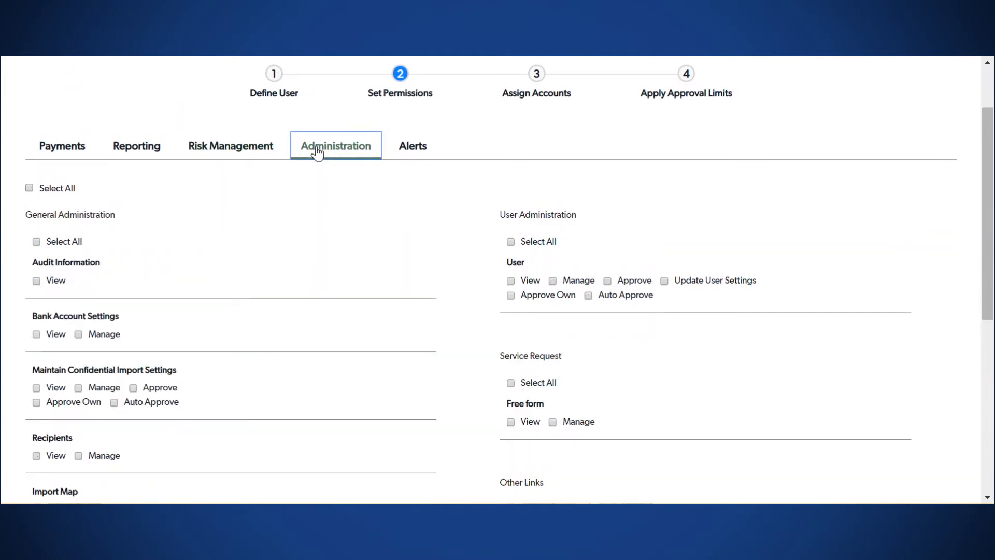
scroll(317, 153, "down", 1)
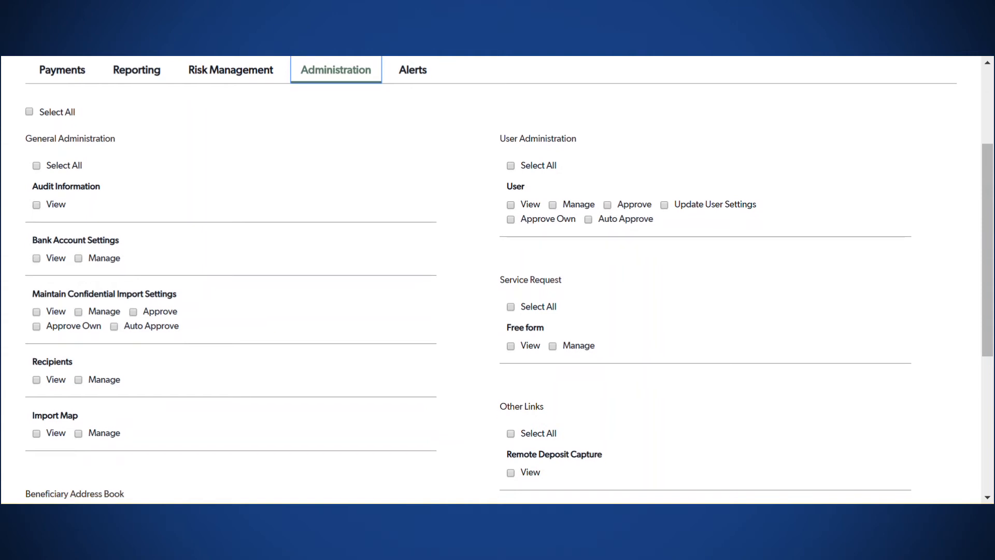
left_click(29, 112)
scroll(497, 280, "up", 3)
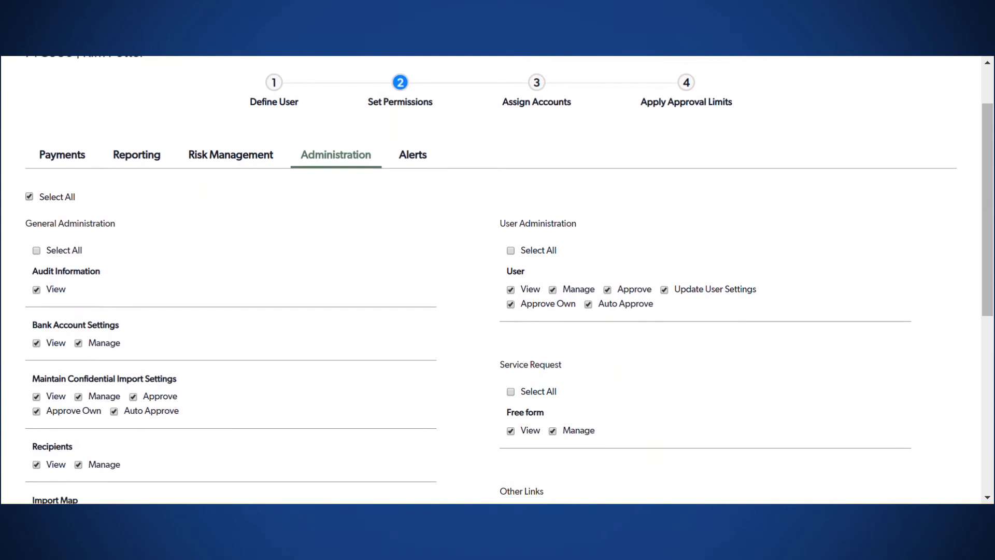
left_click(412, 165)
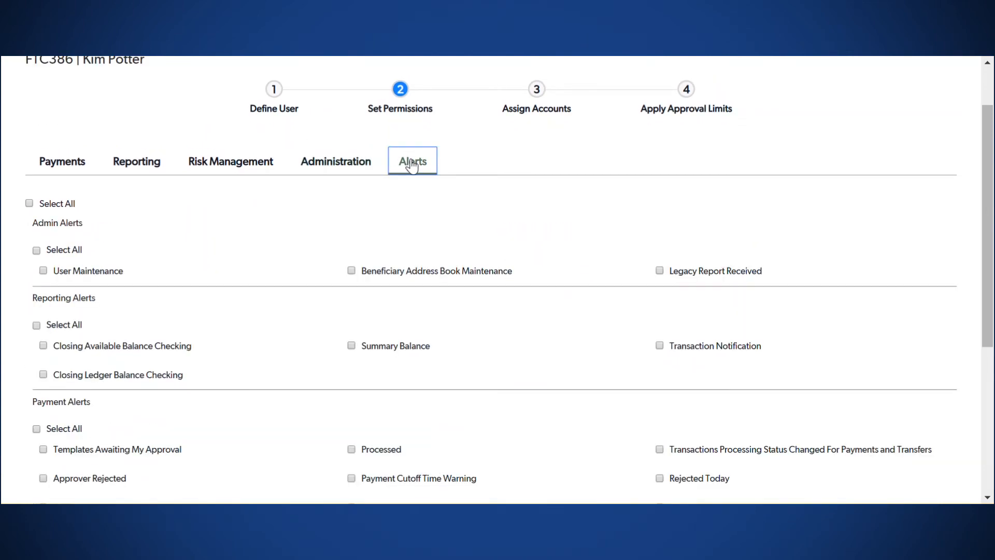
Step: Enable every alert for the new user and advance to the Assign Accounts step
scroll(412, 165, "down", 2)
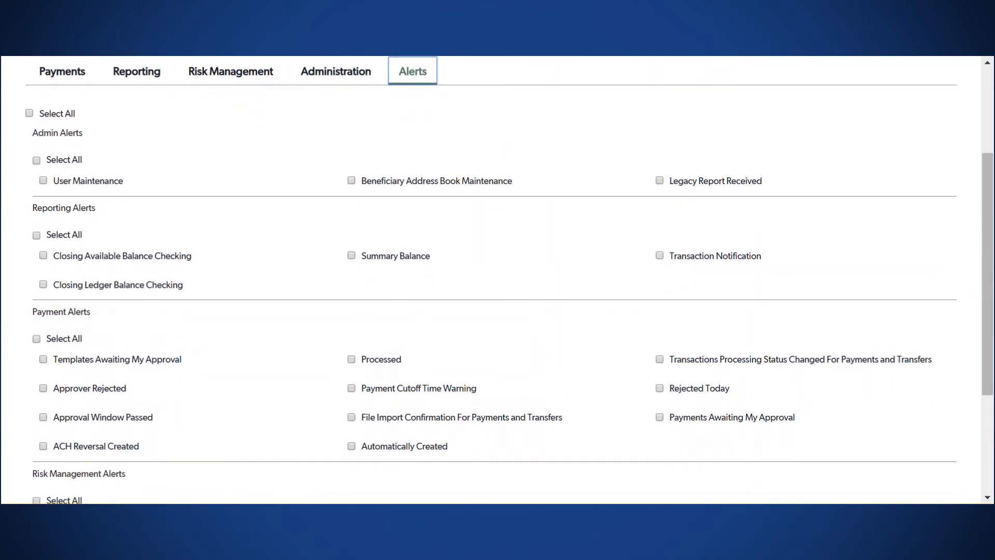
left_click(29, 113)
scroll(29, 113, "down", 1)
scroll(29, 113, "down", 3)
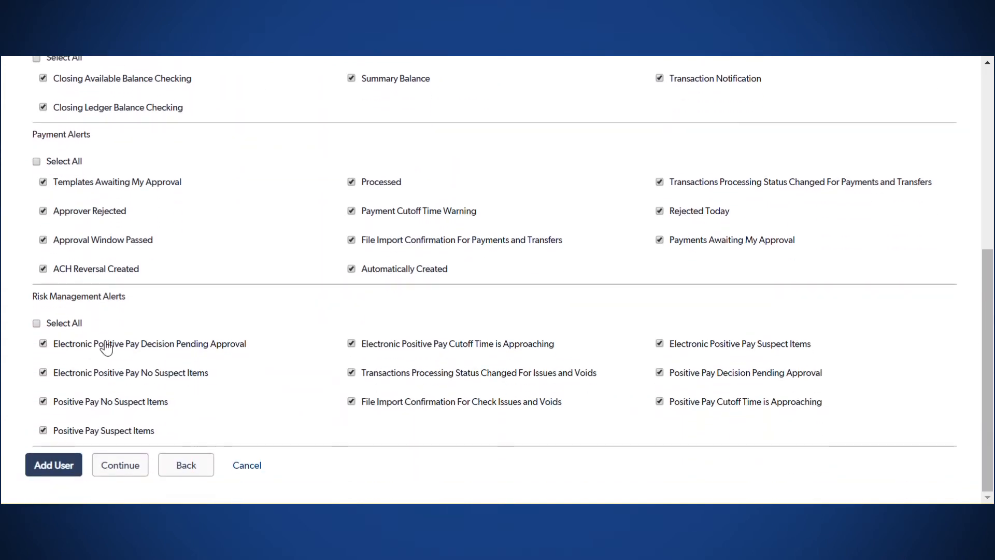
left_click(124, 468)
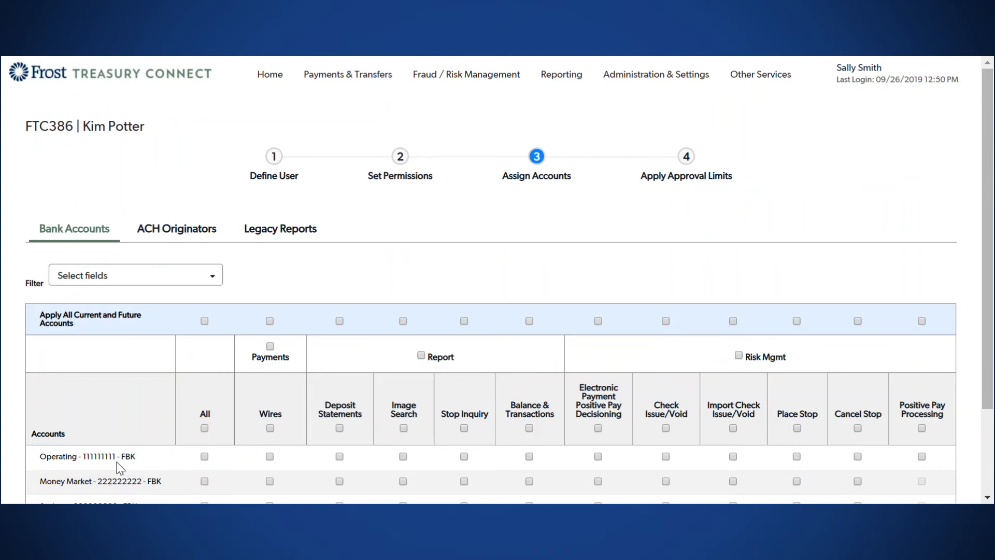
Step: Give all current and future bank accounts every permission, then review ACH Originators assignments
scroll(498, 280, "down", 3)
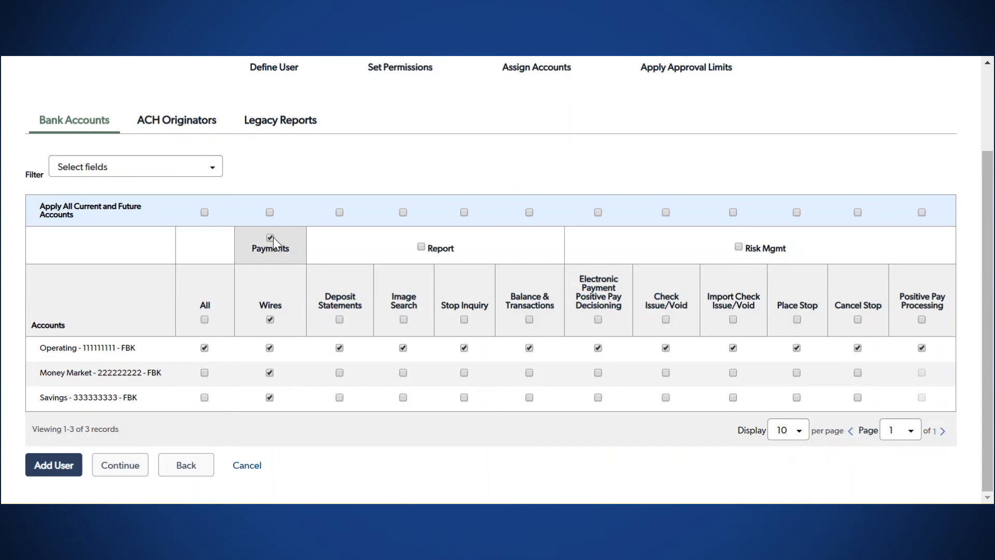
left_click(205, 212)
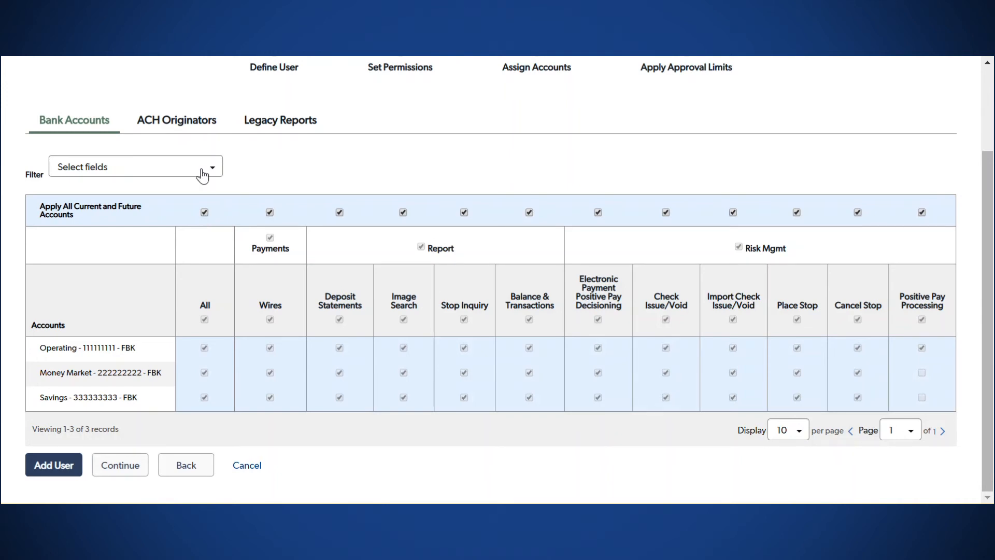
left_click(181, 123)
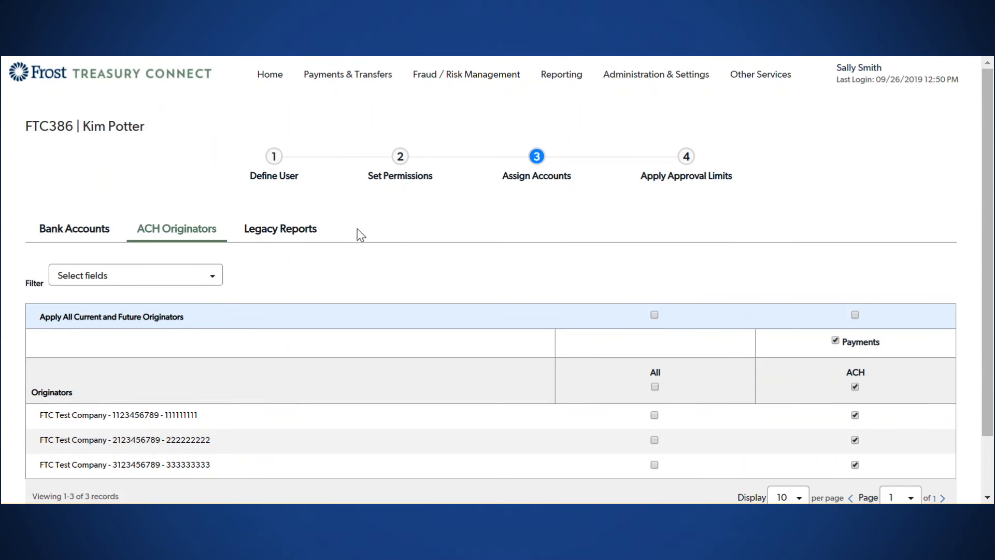
Step: Assign every legacy report to the user and continue to Apply Approval Limits
left_click(289, 235)
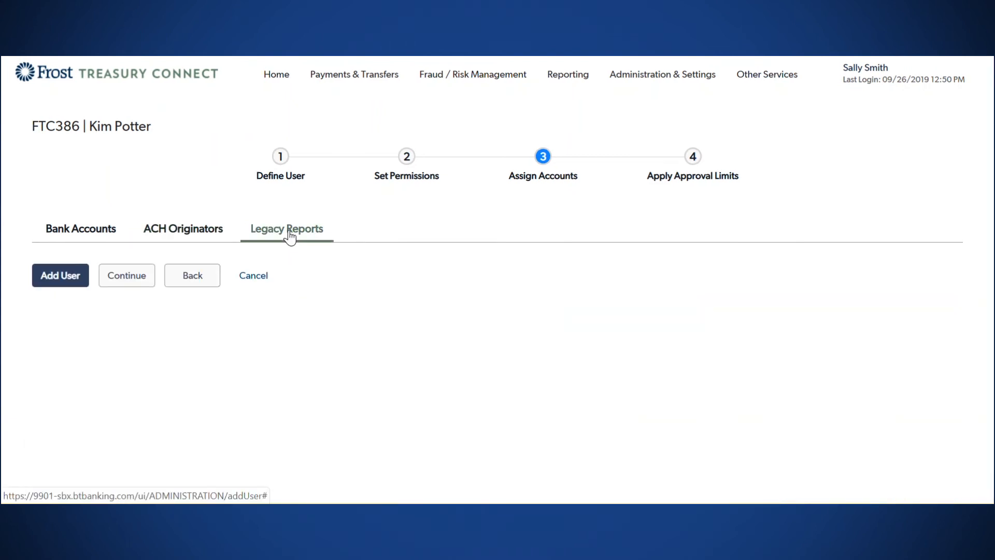
scroll(498, 280, "down", 3)
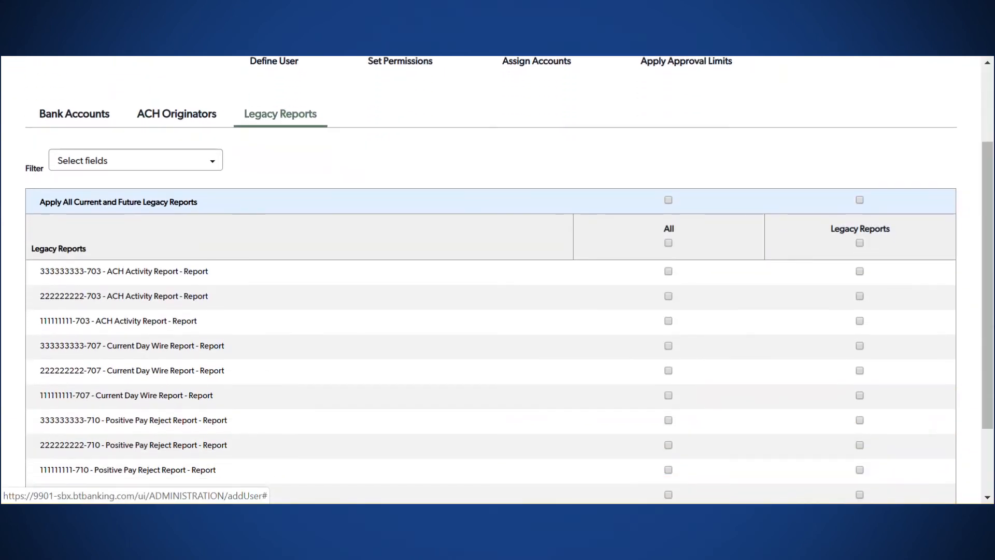
left_click(858, 243)
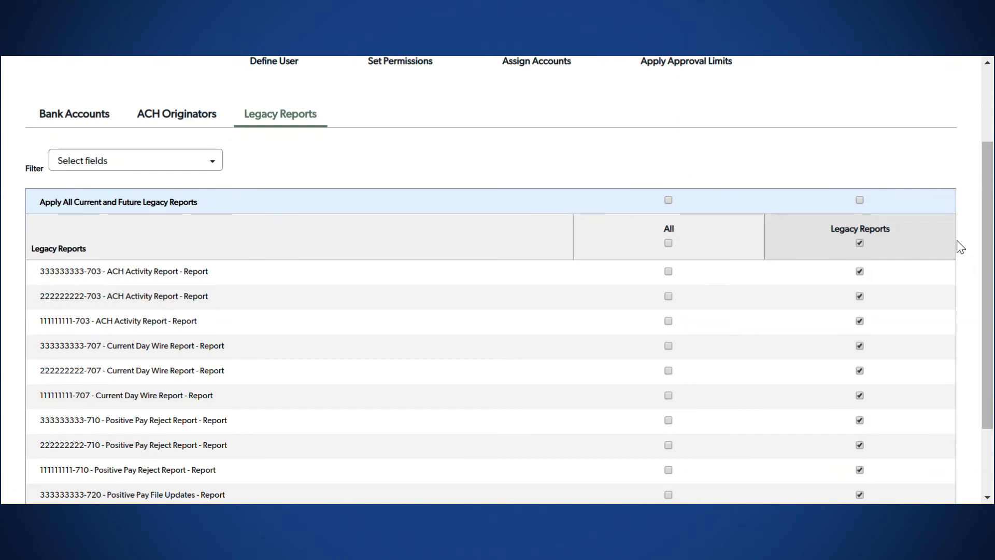
scroll(961, 247, "down", 2)
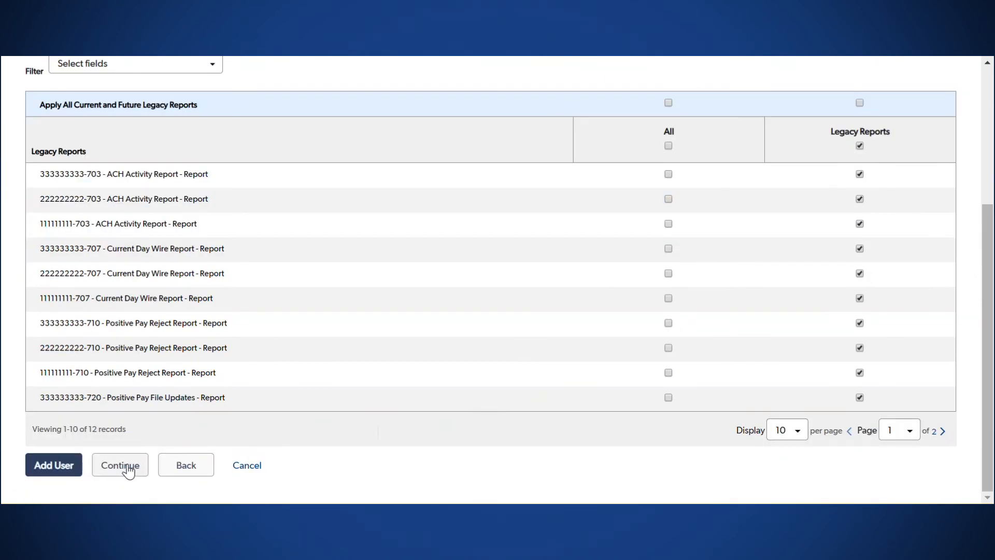
left_click(120, 466)
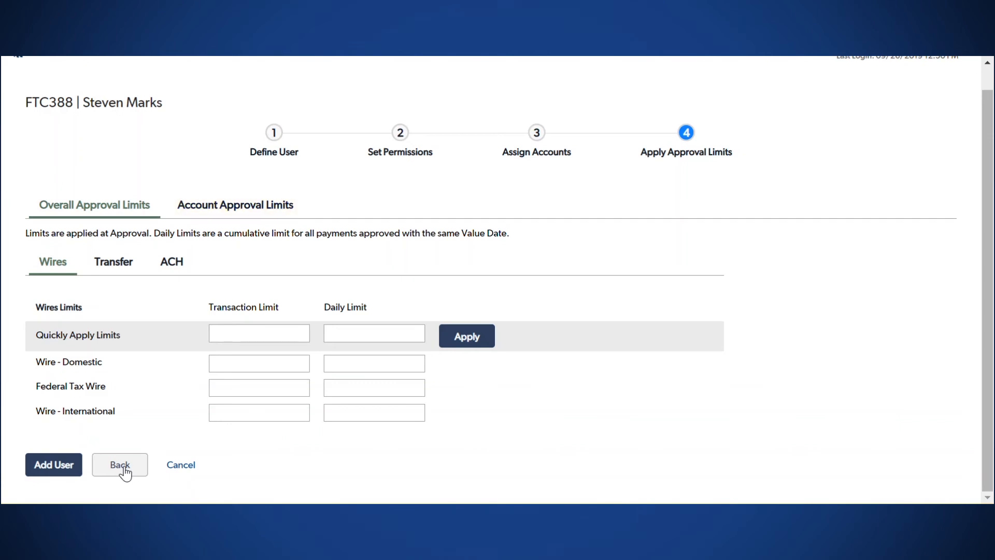
Step: Enter a domestic wire transaction limit of 100,000 and a daily limit of 500000
left_click(221, 365)
type("100,000")
key("Tab")
type("500000")
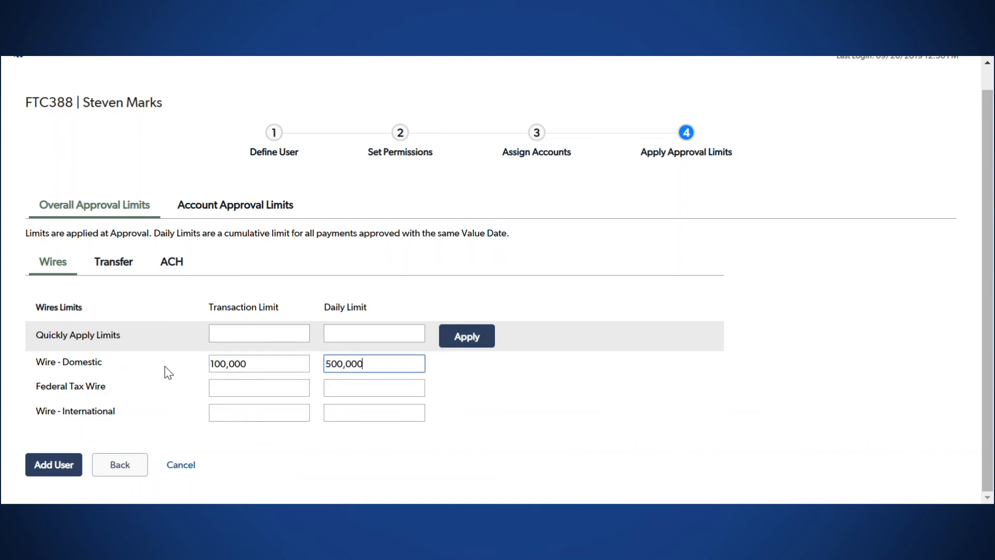
Step: Quick-apply 999,999,999 transaction and daily limits to all wire types
left_click(216, 334)
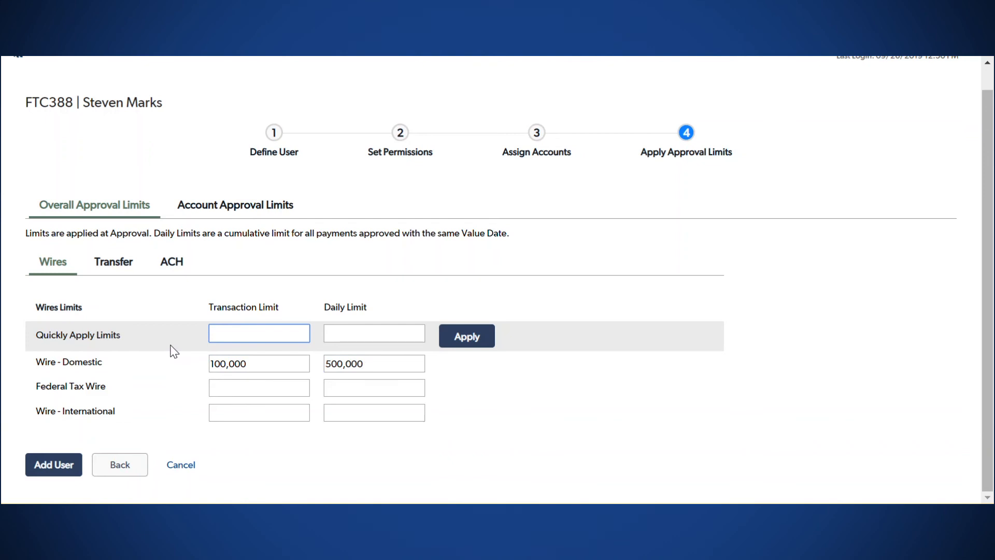
type("999,")
type("999,99")
type("9")
key("Tab")
type("999,999,999")
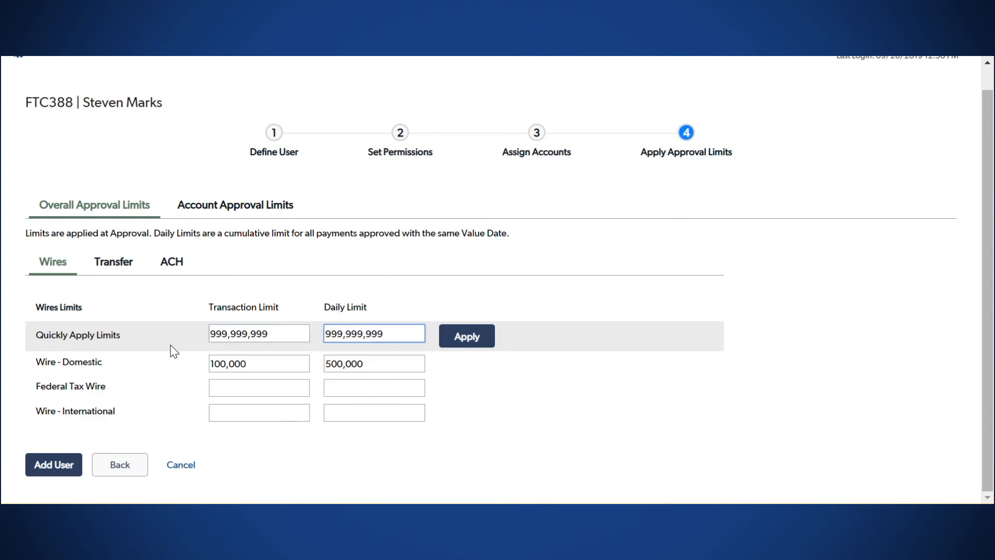
left_click(467, 337)
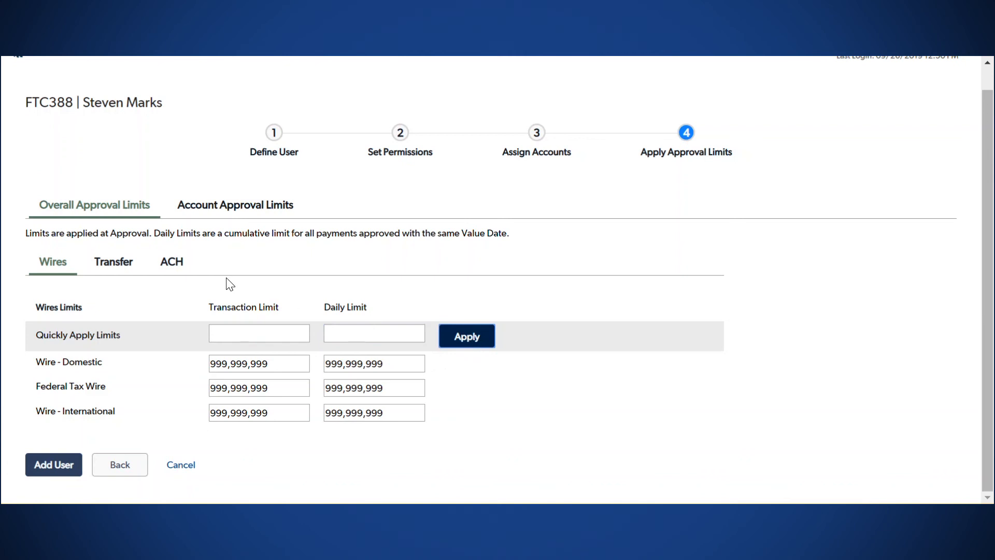
Step: Review the Transfer and ACH limits, then go to Account Approval Limits
left_click(123, 264)
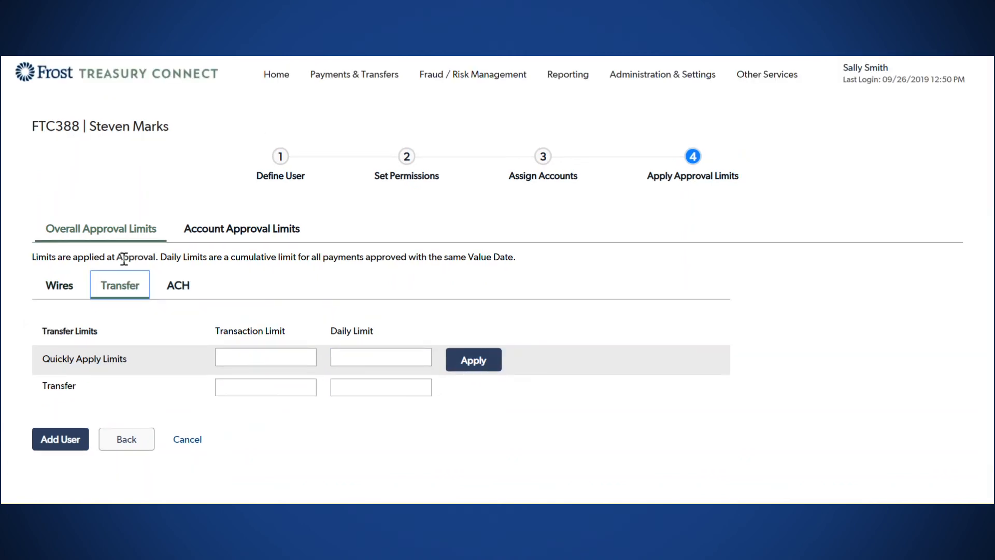
left_click(182, 290)
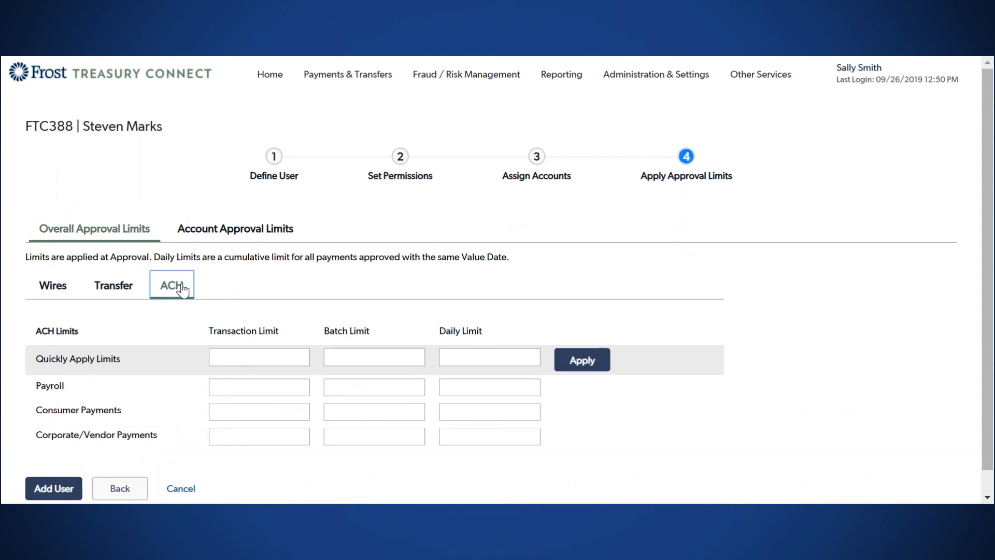
left_click(235, 237)
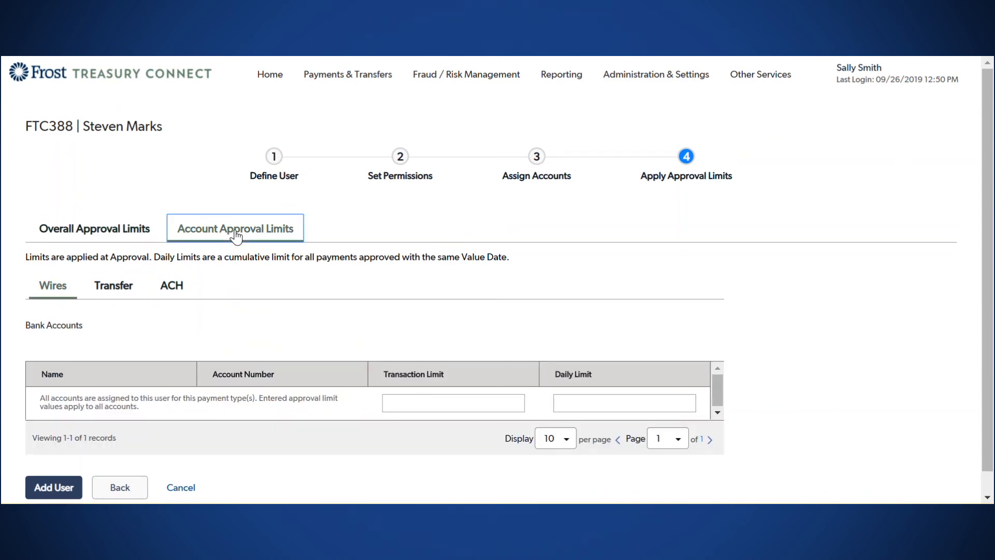
Step: Set account wire transaction and daily limits to 999,999,999, then submit with Add User
left_click(390, 405)
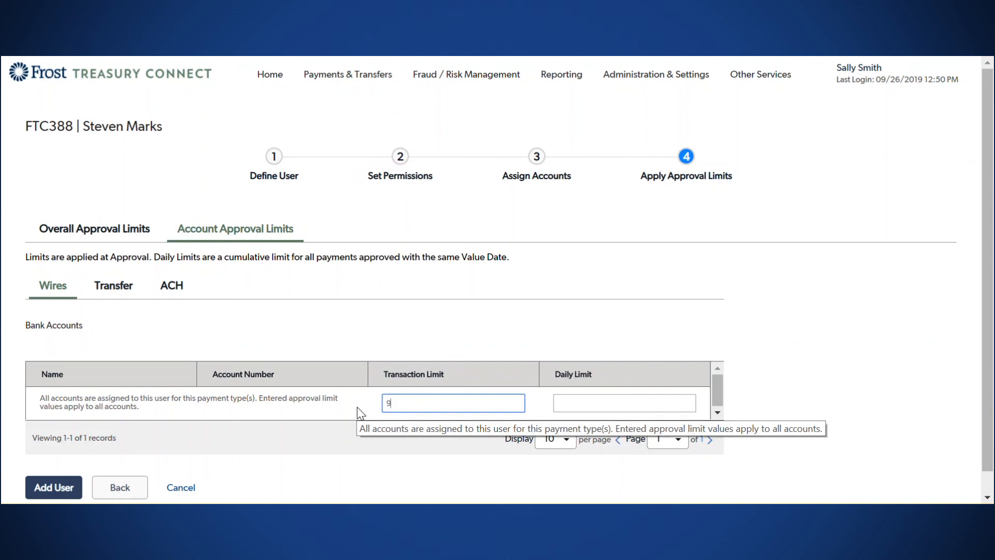
type("999,999,999")
key("Tab")
type("999999999")
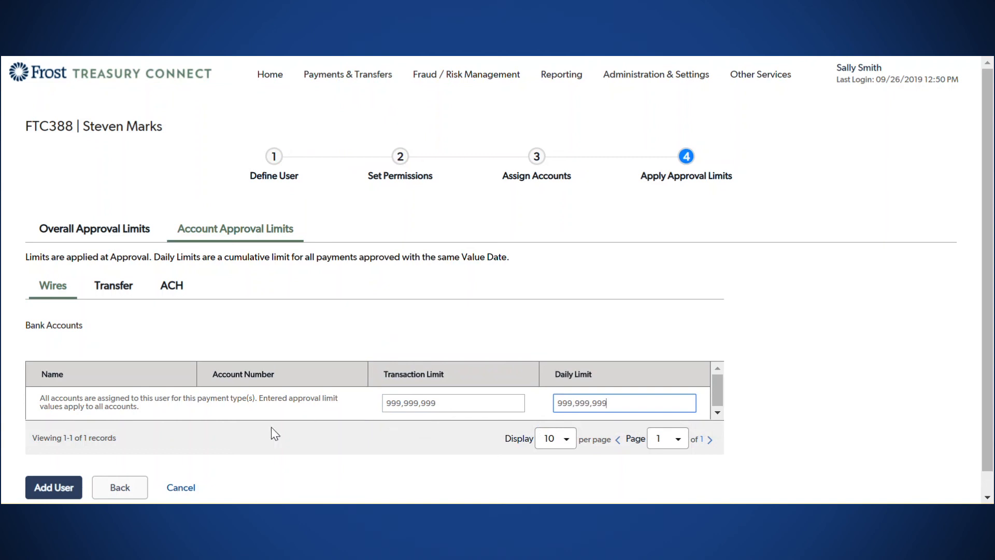
left_click(67, 493)
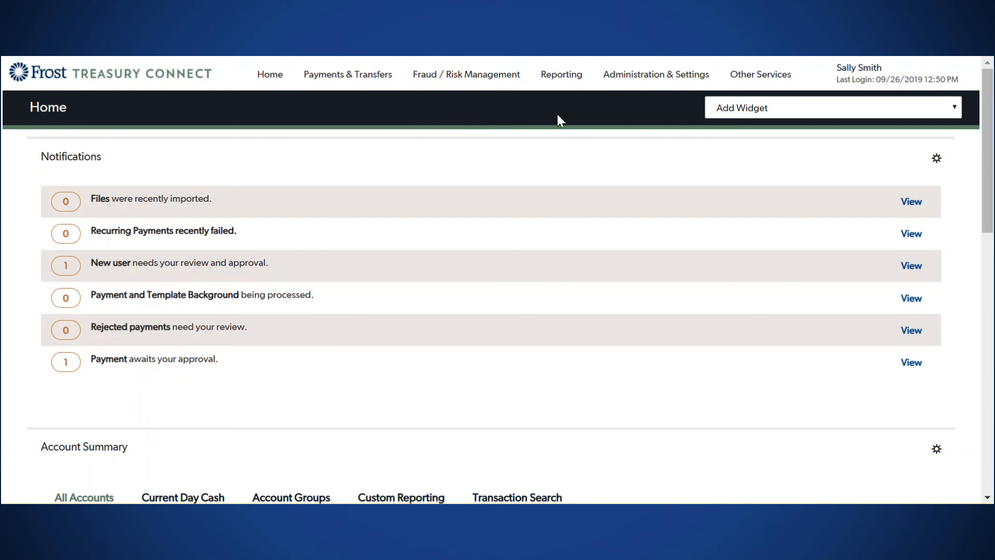
Step: Approve the pending Entered user from the User Maintenance list's Actions menu
mouse_move(655, 90)
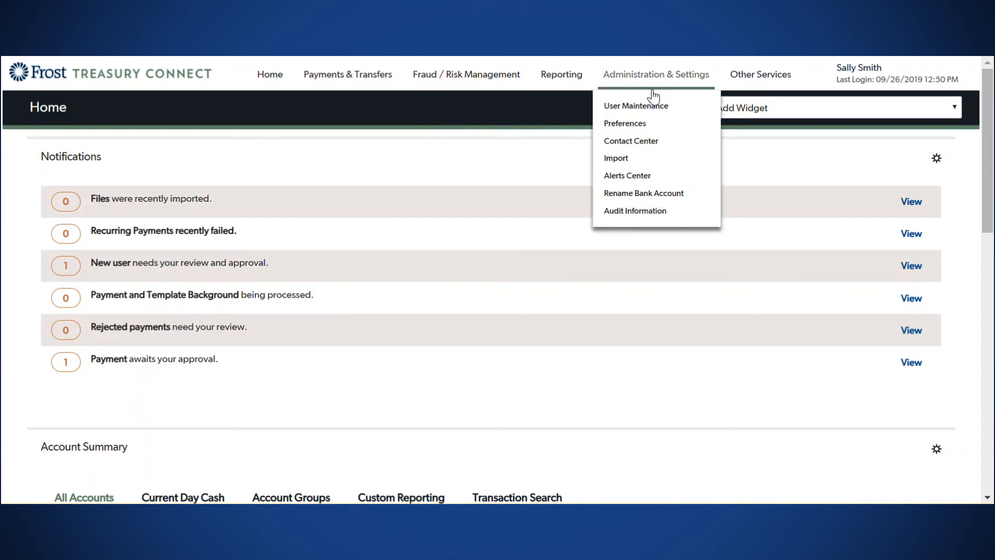
left_click(635, 106)
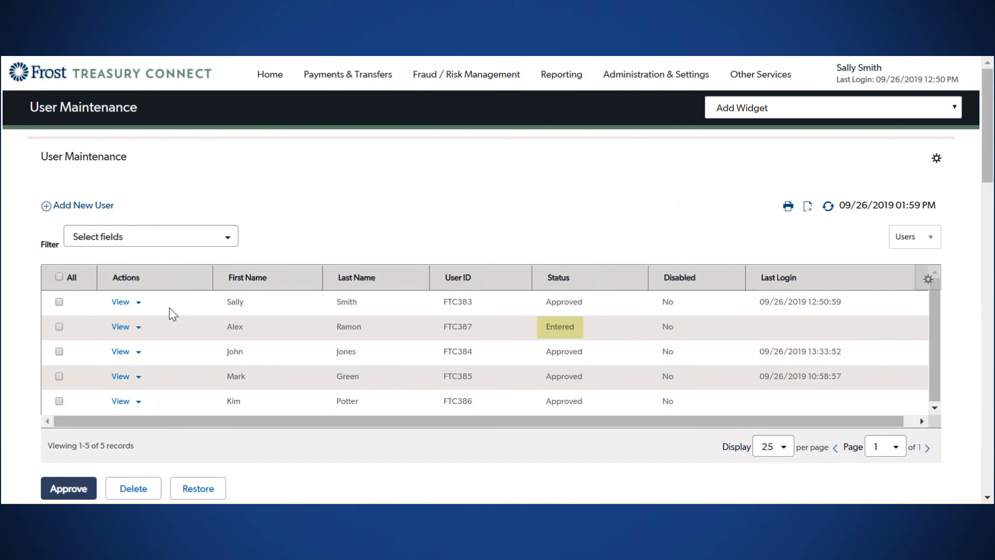
left_click(139, 328)
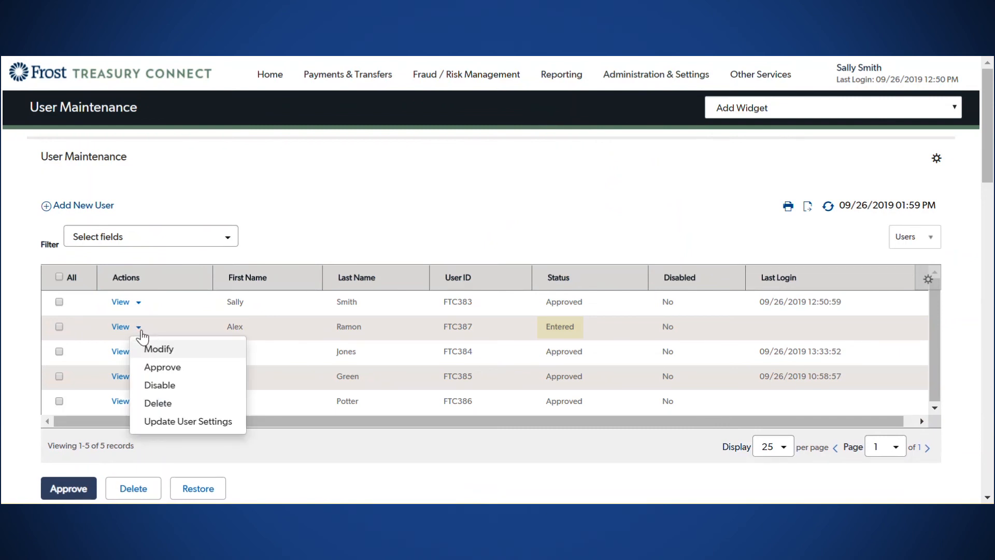
left_click(146, 368)
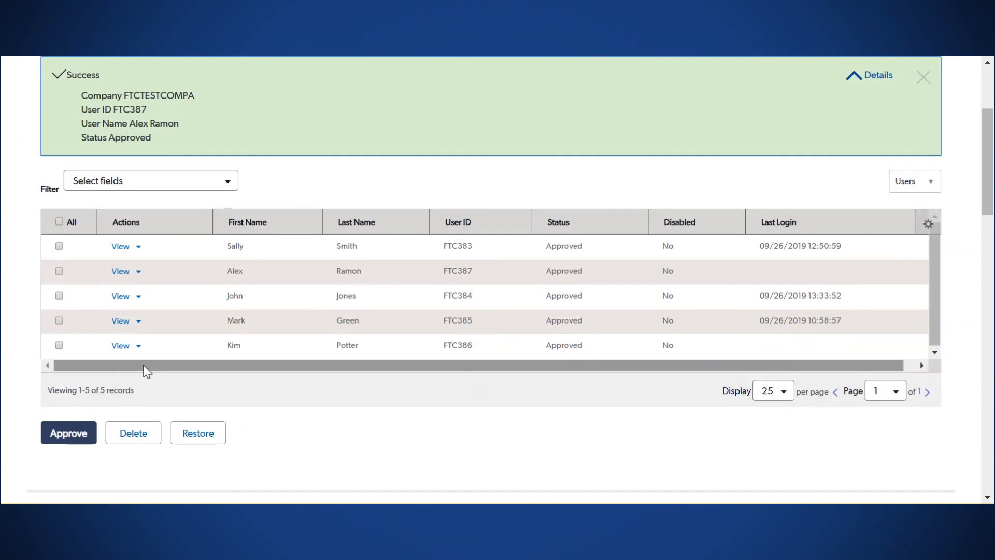